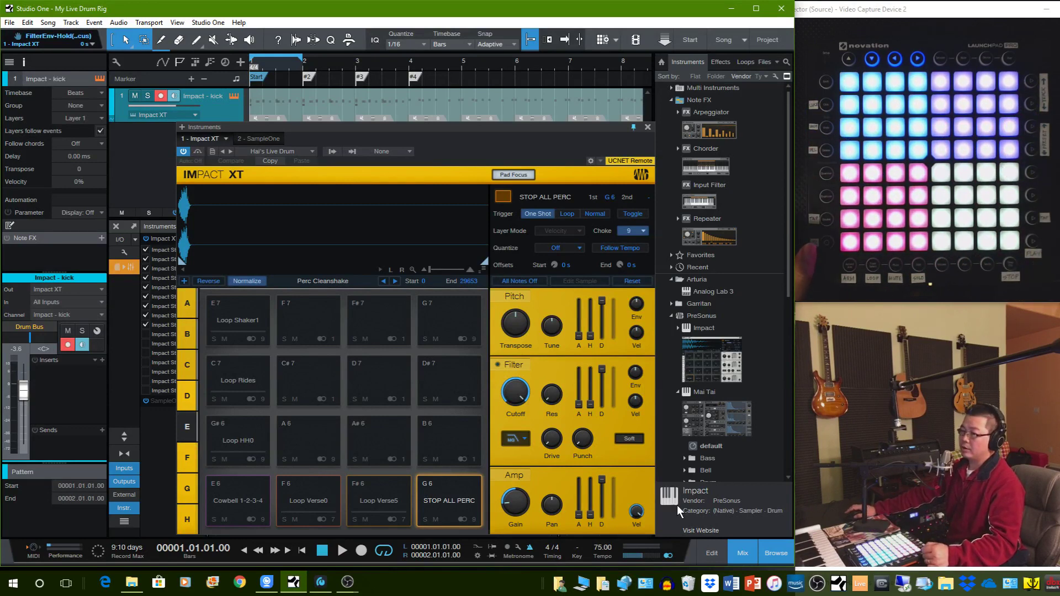
# Step: Show pad bank A in Impact XT and audition the Crash1, Clap1 and Ride1 pads
pyautogui.click(187, 304)
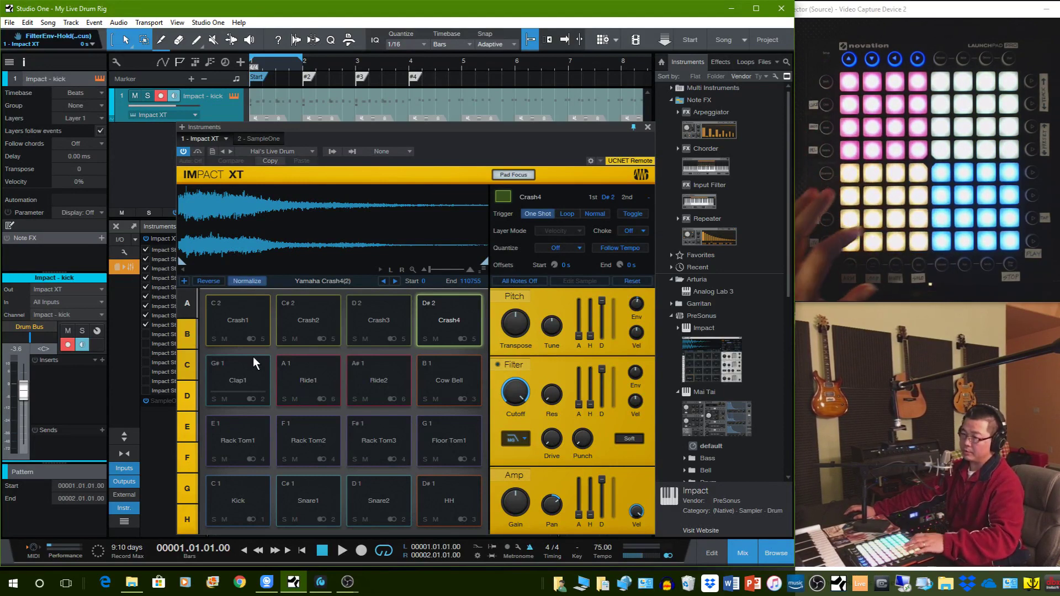
pyautogui.click(239, 329)
pyautogui.click(266, 390)
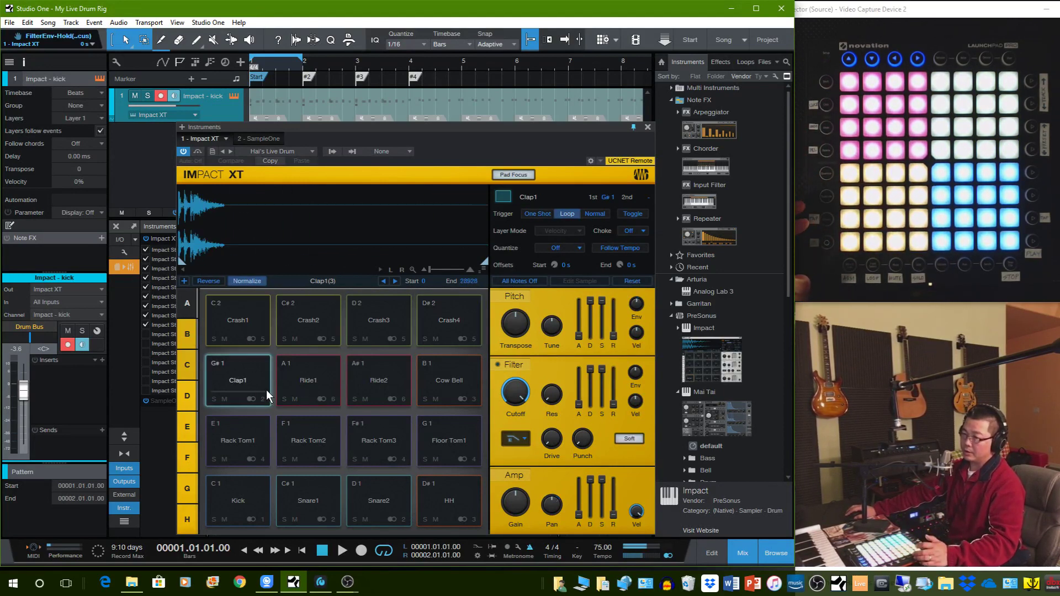
pyautogui.click(301, 383)
pyautogui.click(254, 326)
pyautogui.click(262, 401)
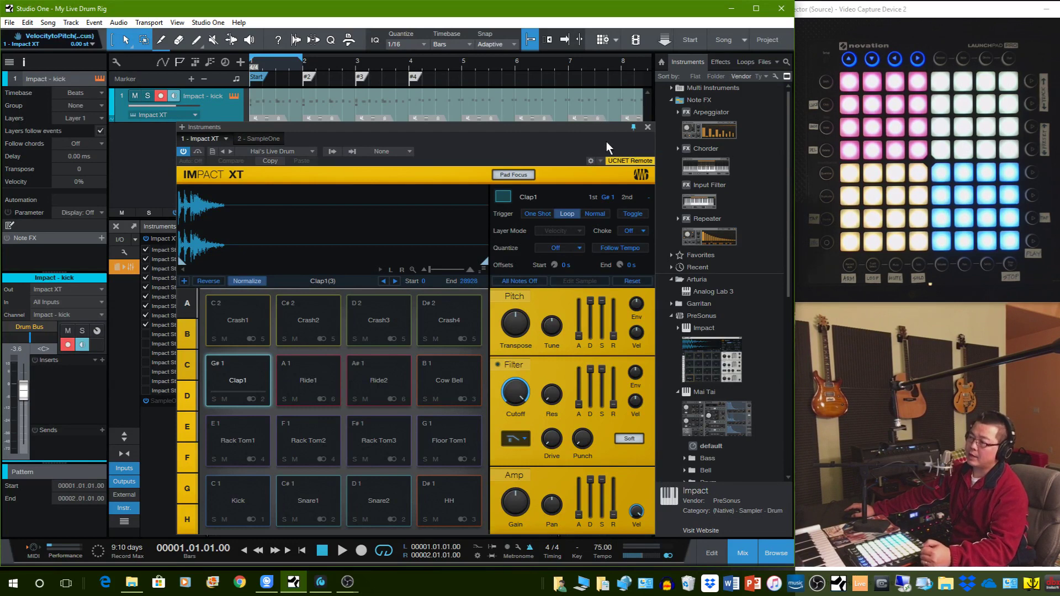
# Step: Reposition the Impact XT window over the arrangement and look through its list of drum kit presets
pyautogui.moveTo(573, 129); pyautogui.dragTo(548, 132)
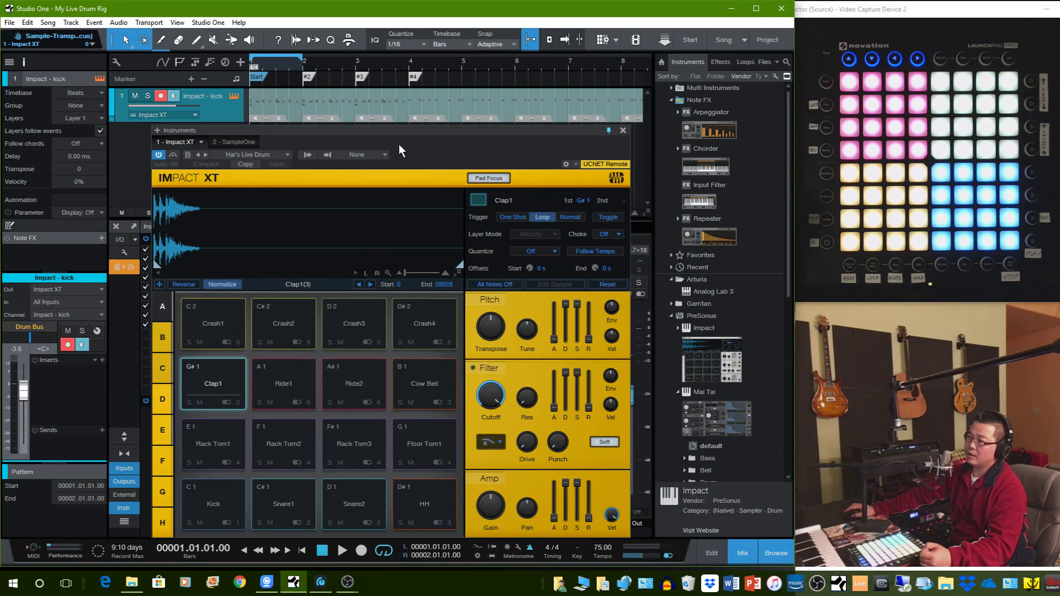
pyautogui.moveTo(402, 131); pyautogui.dragTo(403, 140)
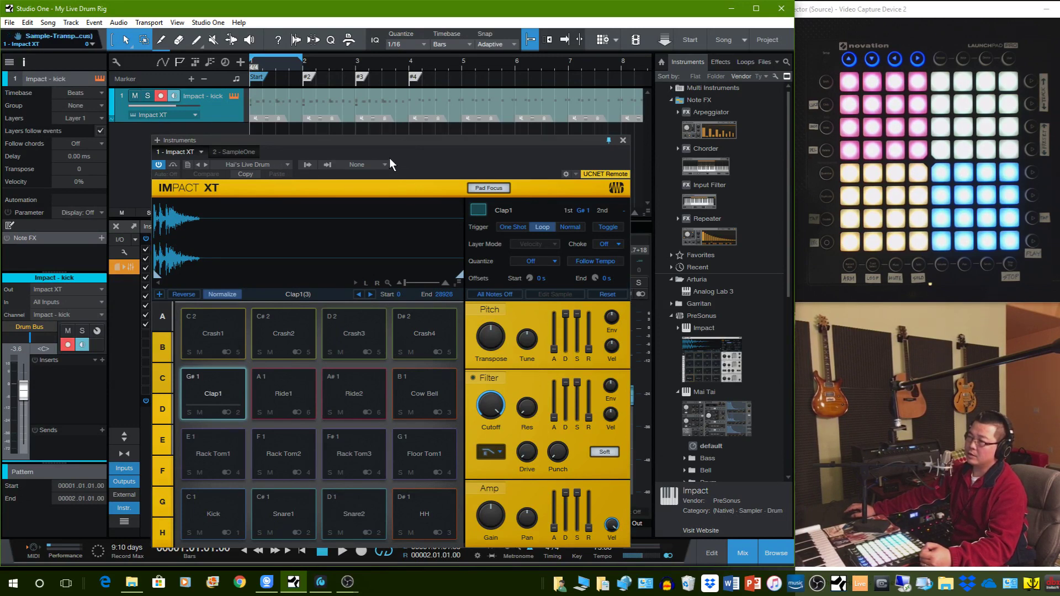
pyautogui.click(274, 164)
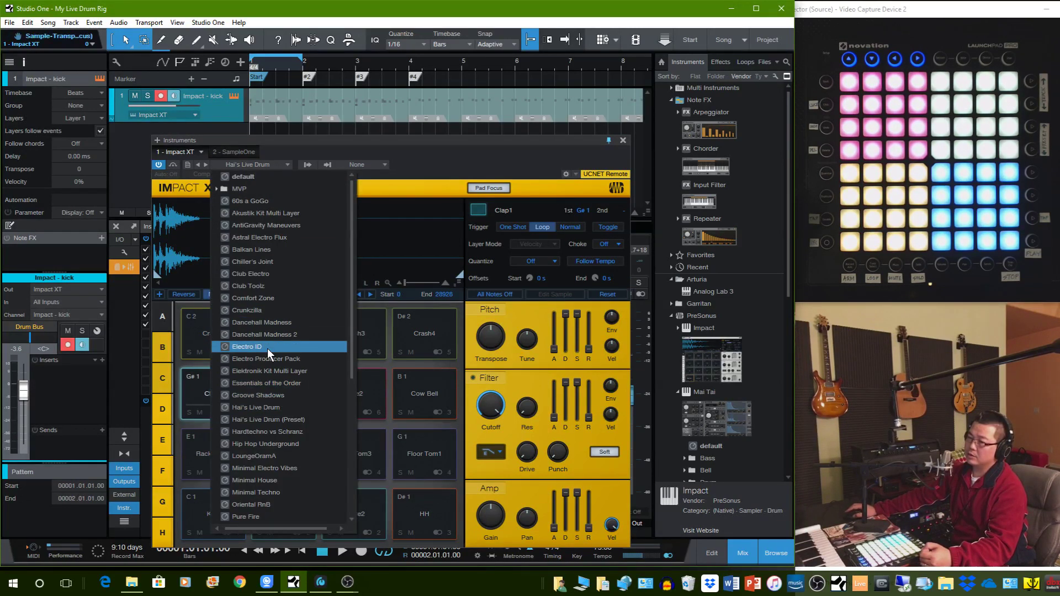
pyautogui.click(468, 155)
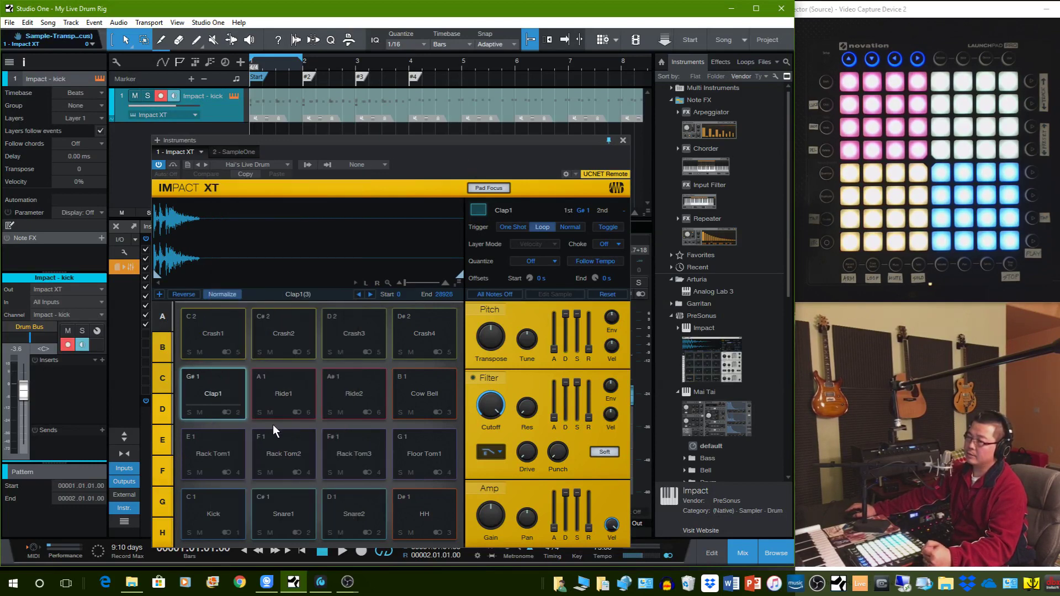
# Step: Show the Crash1 pad's sample file in File Explorer, examine the recordings in the Samples folder and close it
pyautogui.rightClick(219, 337)
pyautogui.click(273, 370)
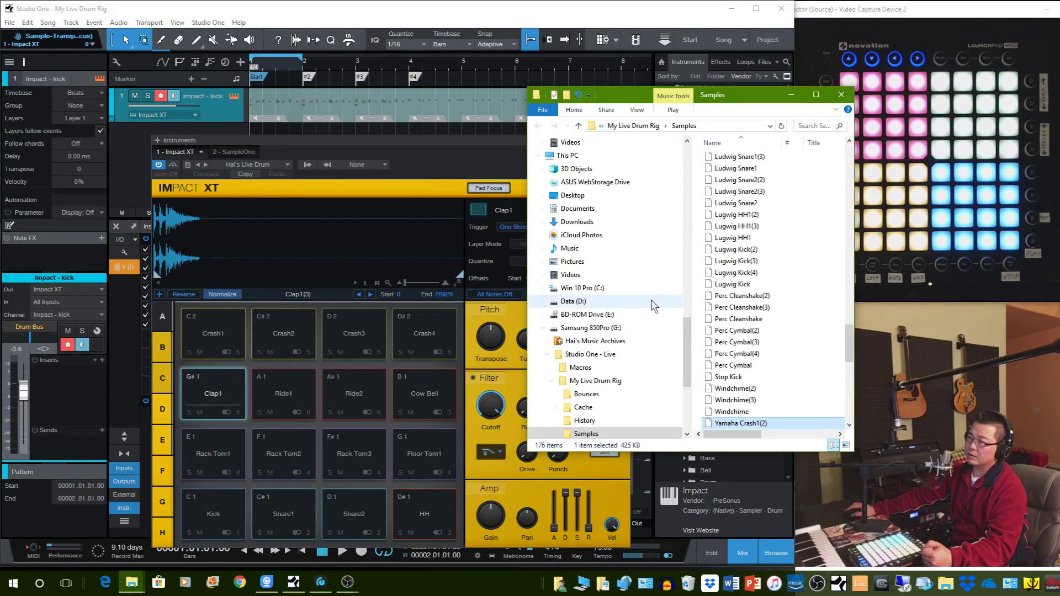
pyautogui.scroll(-5, 765, 270)
pyautogui.scroll(3, 773, 269)
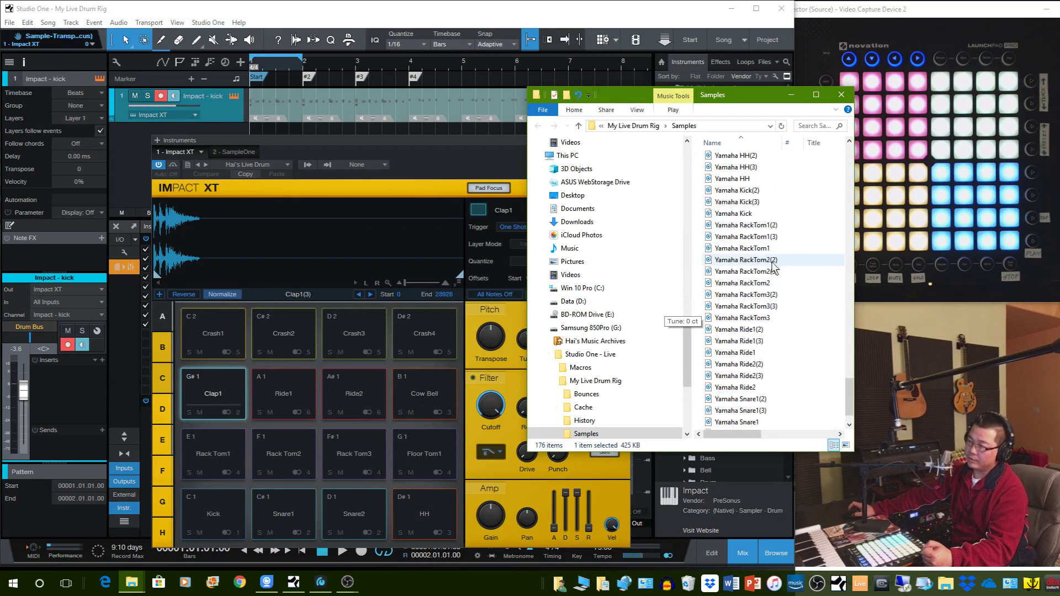
pyautogui.scroll(10, 774, 268)
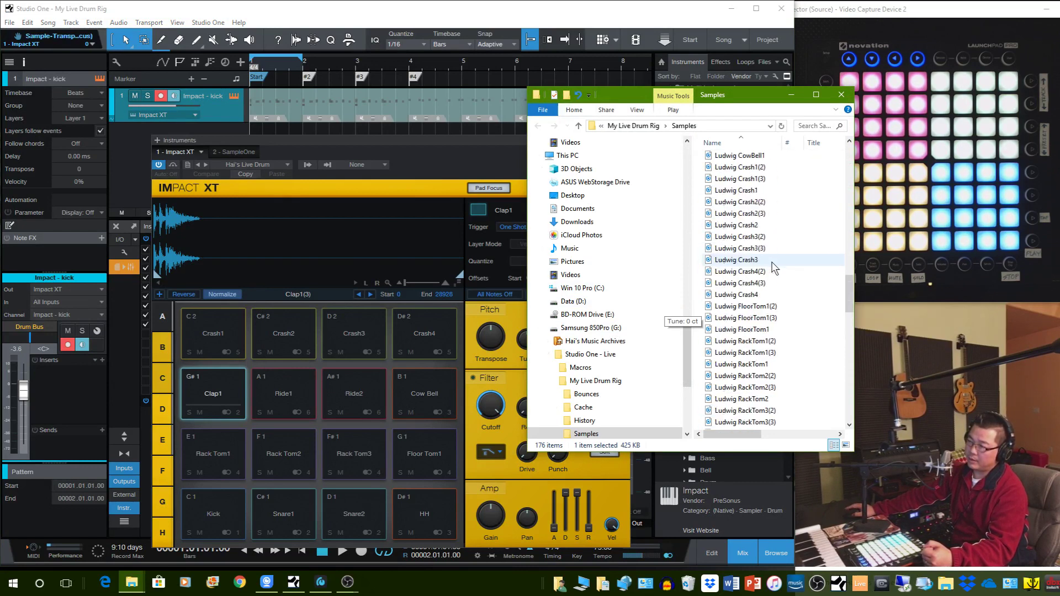
pyautogui.scroll(9, 774, 268)
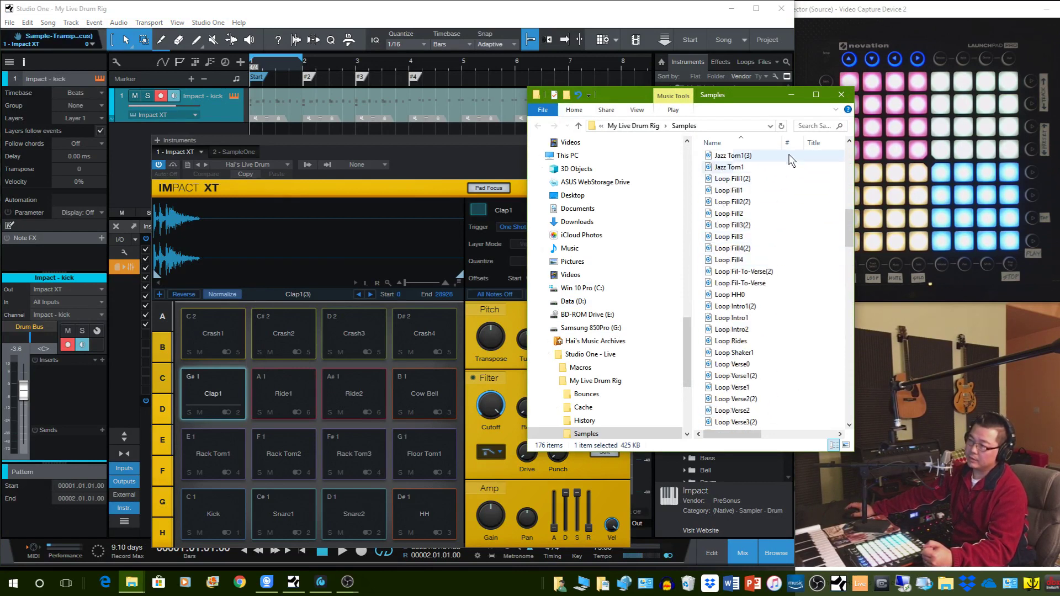
pyautogui.click(841, 95)
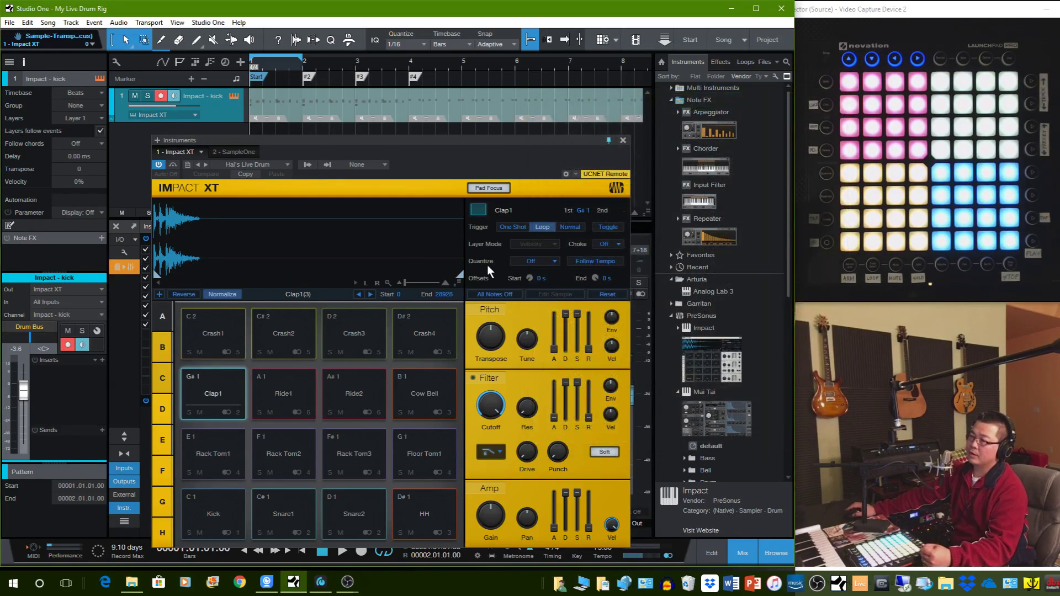
# Step: Open the first pattern on the Impact - kick track for editing and close the Impact XT window
pyautogui.moveTo(430, 138); pyautogui.dragTo(510, 147)
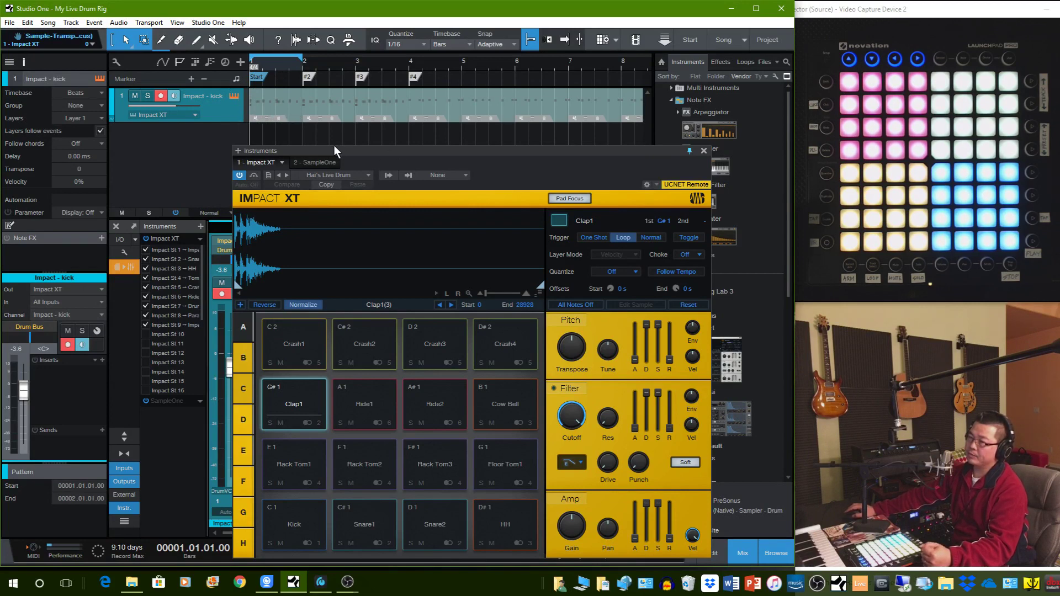
pyautogui.moveTo(578, 151); pyautogui.dragTo(869, 114)
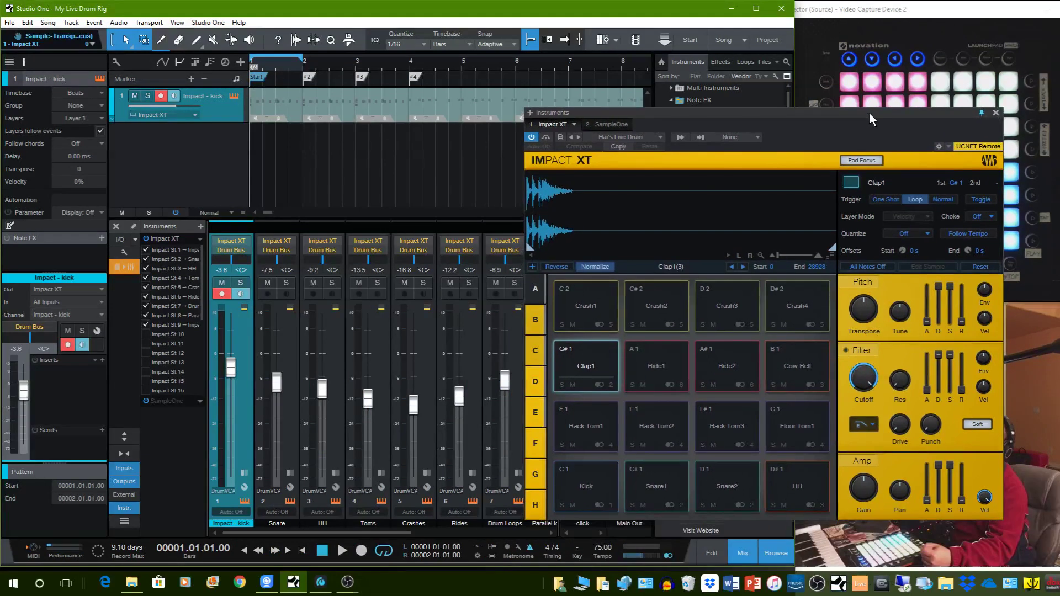
pyautogui.doubleClick(287, 116)
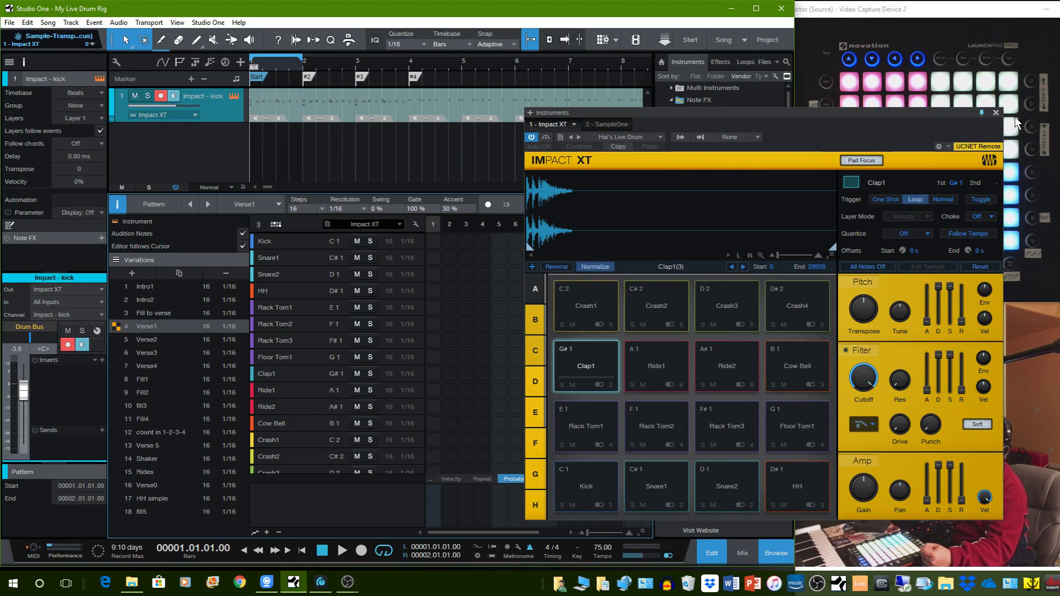
pyautogui.click(996, 113)
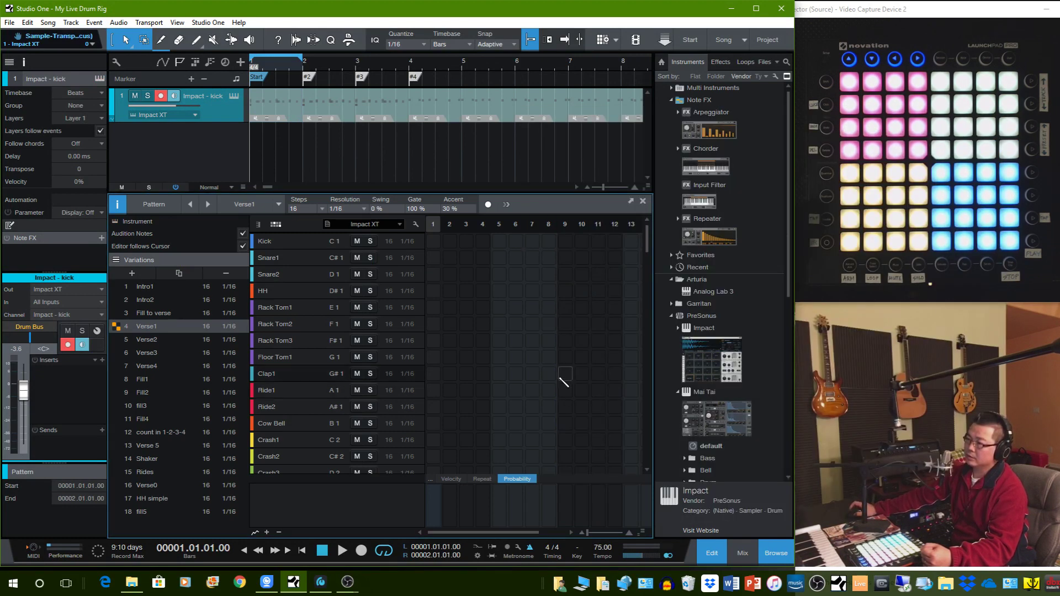
# Step: Compare the steps of the Verse1, Verse2 and Verse3 variations and close the pattern editor
pyautogui.scroll(-5, 563, 380)
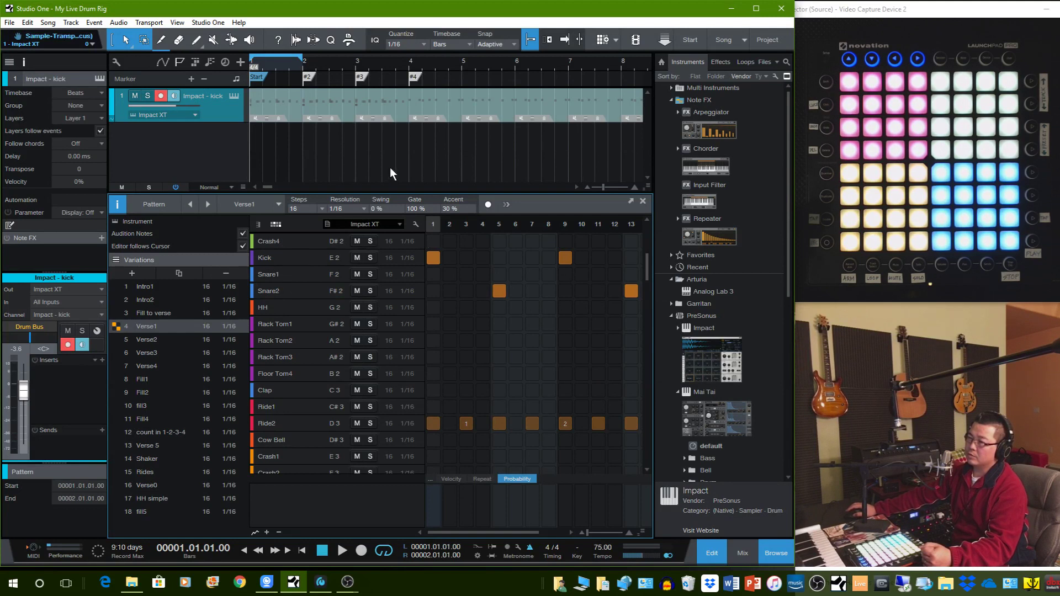
pyautogui.click(144, 342)
pyautogui.click(147, 352)
pyautogui.click(148, 338)
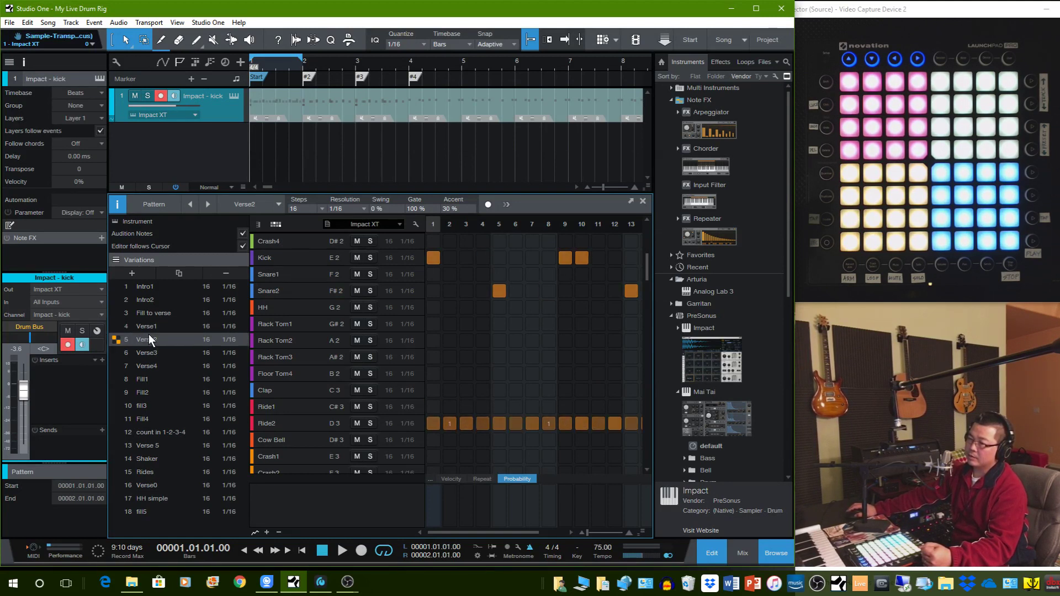
pyautogui.click(149, 330)
pyautogui.click(152, 339)
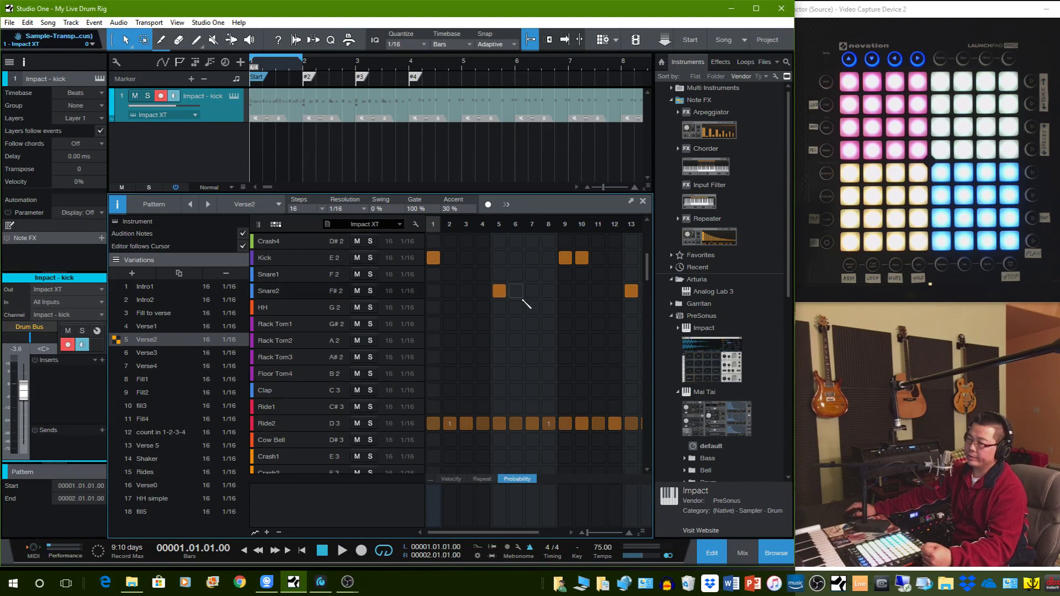
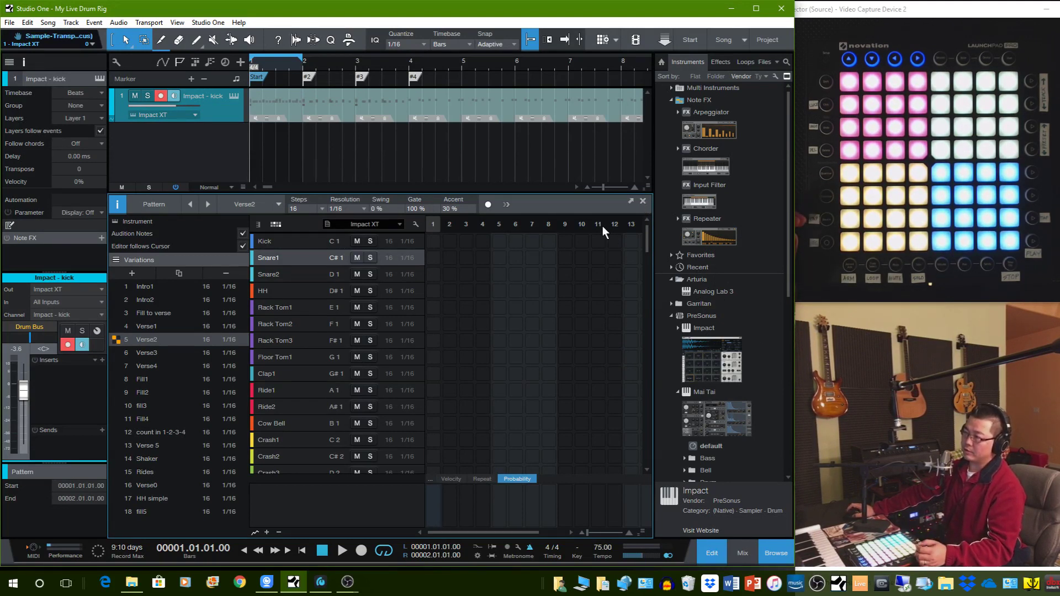
pyautogui.click(643, 201)
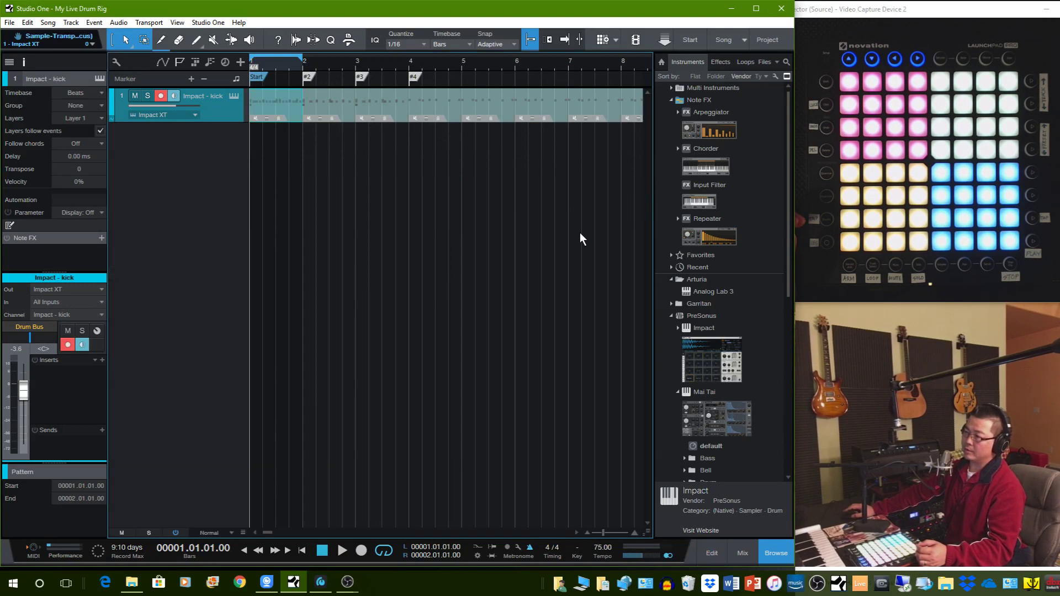
# Step: Show the mixer and examine the Impact presets and the SampleOne entry in the instrument browser
pyautogui.click(740, 556)
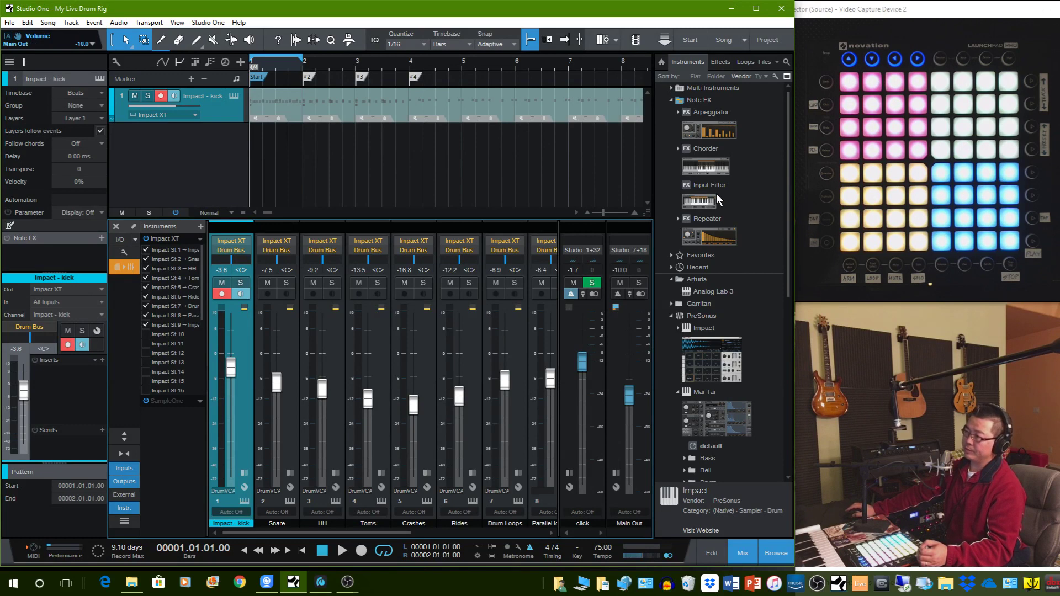
pyautogui.click(723, 363)
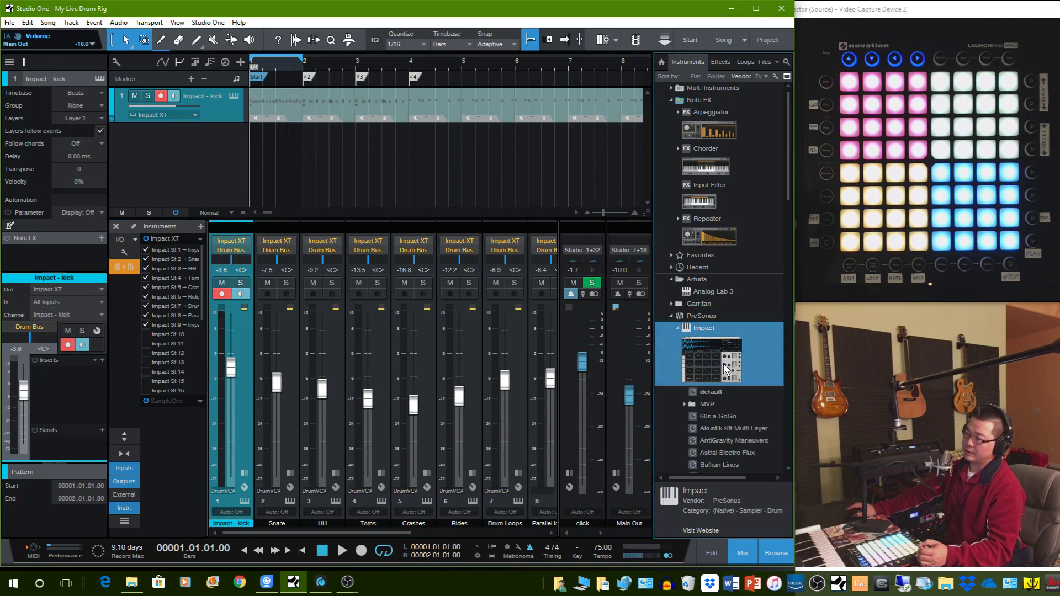
pyautogui.scroll(-20, 724, 363)
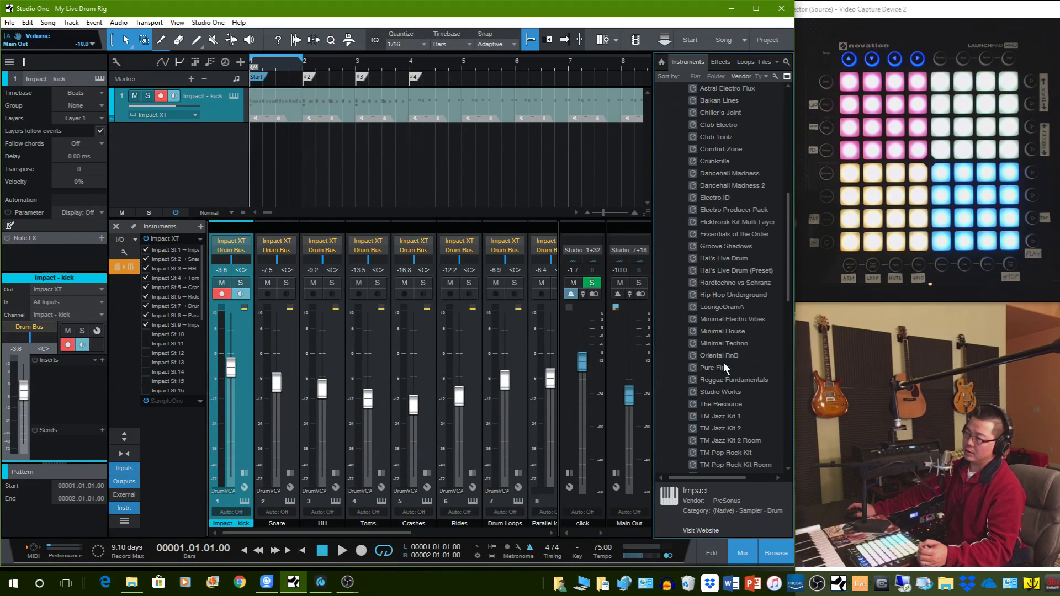
pyautogui.scroll(-9, 723, 363)
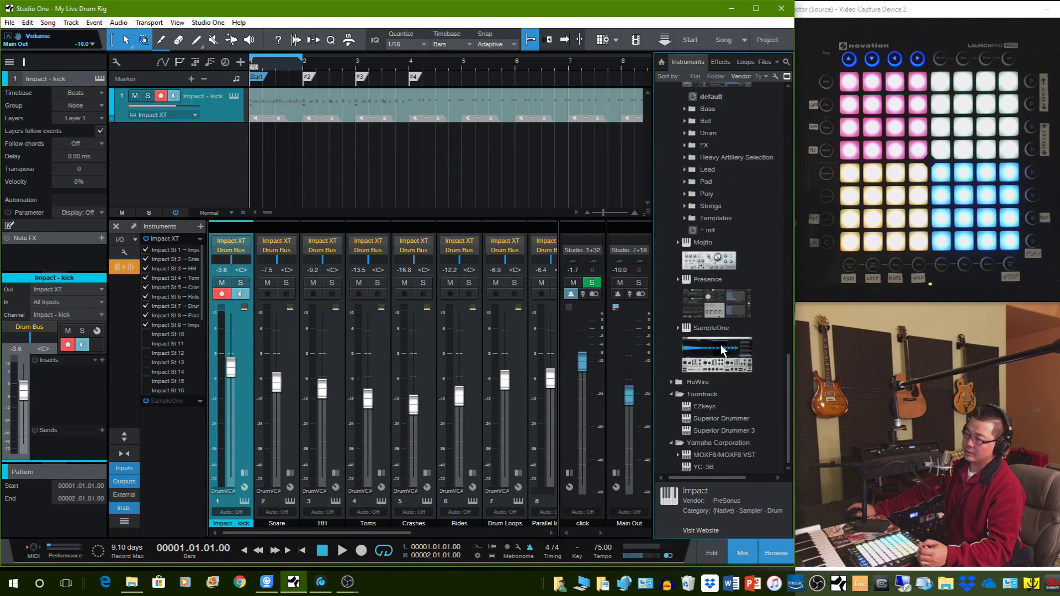
pyautogui.click(718, 355)
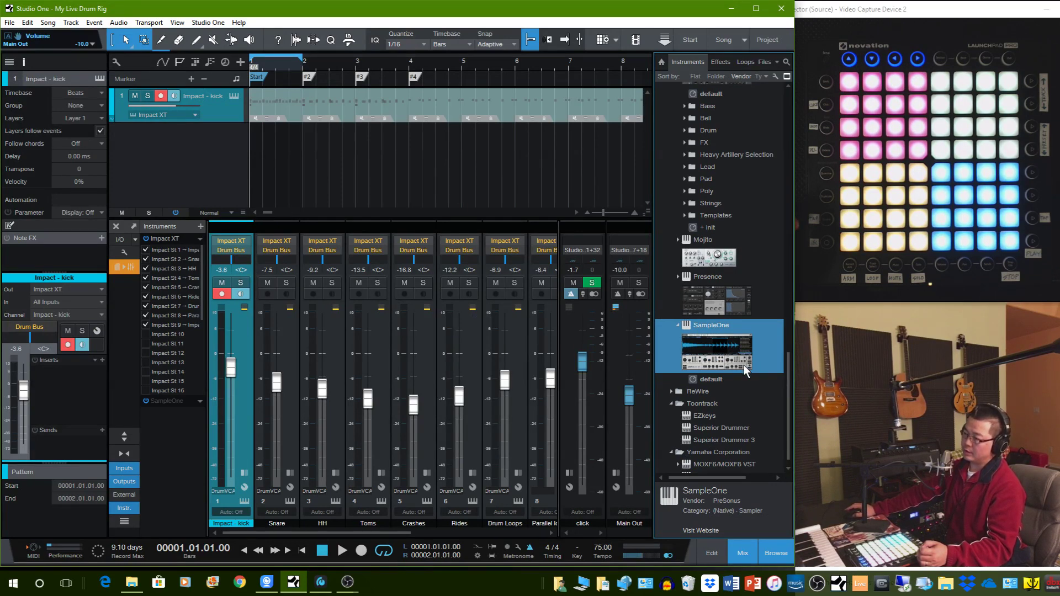
pyautogui.scroll(-1, 744, 363)
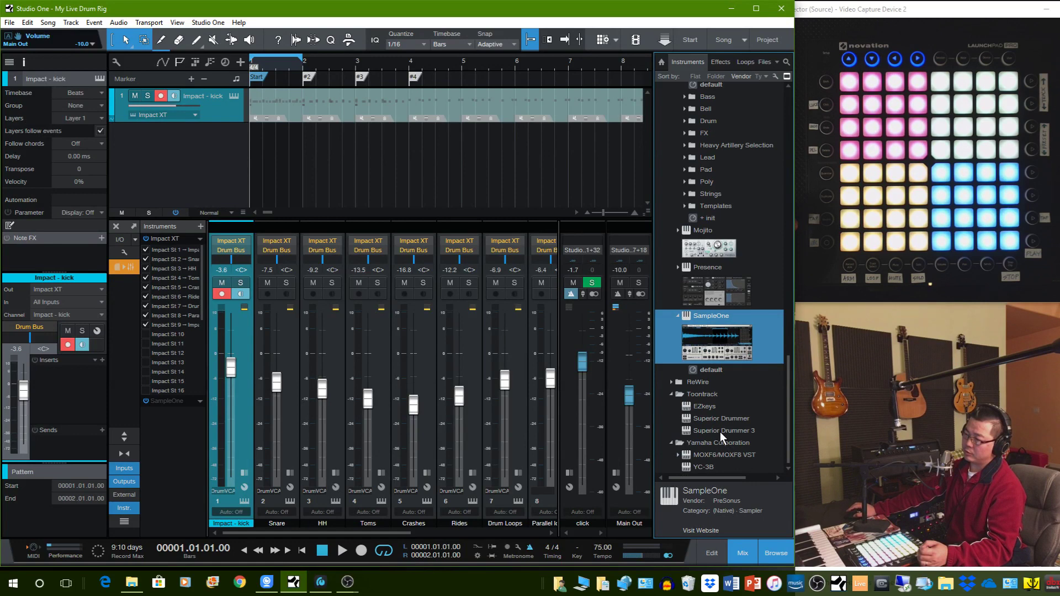
# Step: Add Superior Drummer 3 as a new instrument track and audition its kick, snare and first rack tom
pyautogui.moveTo(720, 432); pyautogui.dragTo(275, 165)
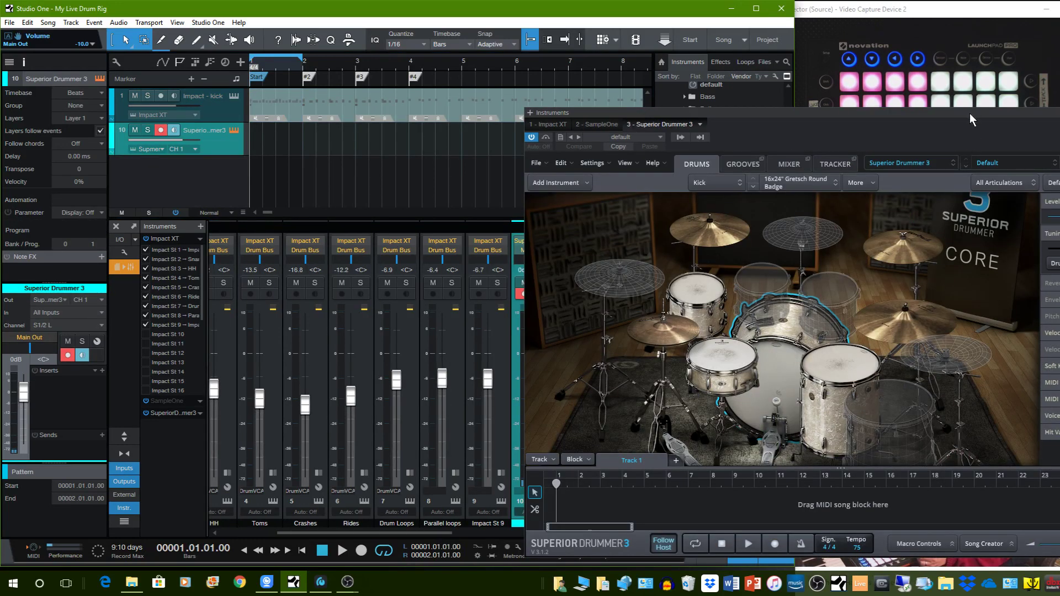
pyautogui.moveTo(969, 113); pyautogui.dragTo(673, 107)
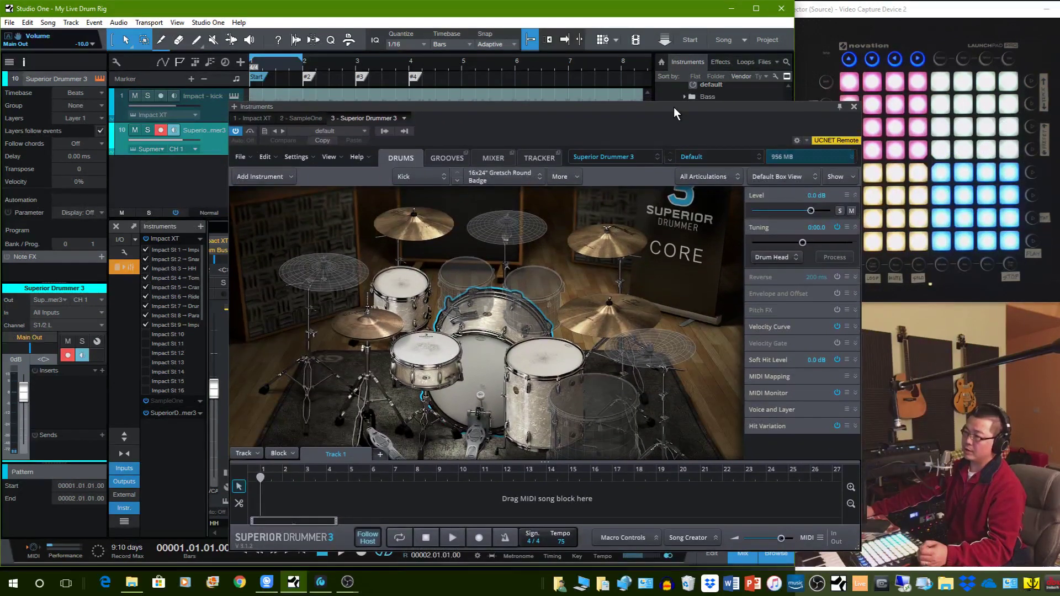
pyautogui.click(482, 373)
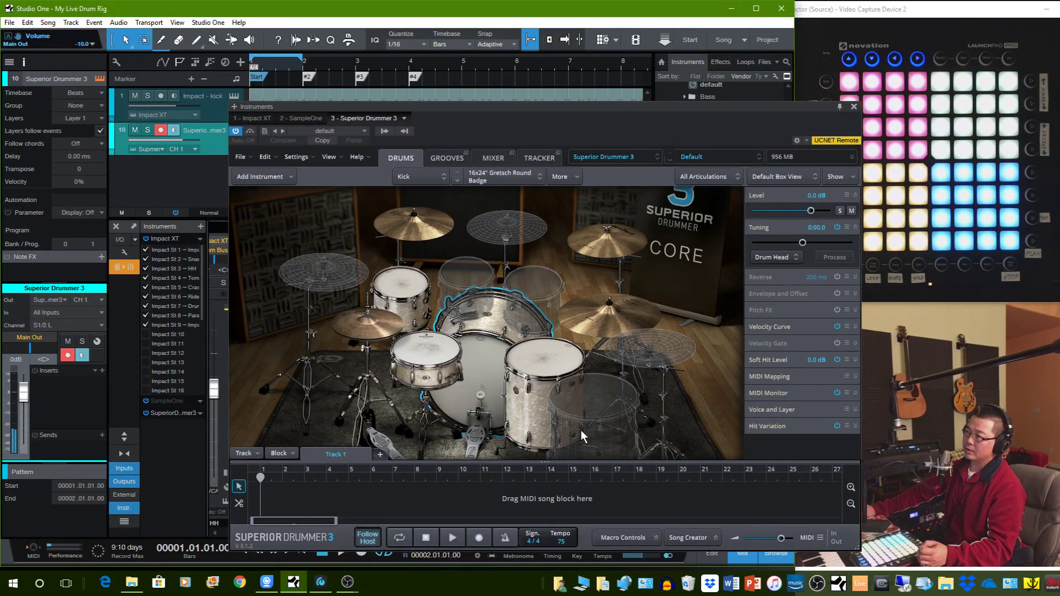
pyautogui.click(439, 363)
pyautogui.click(402, 286)
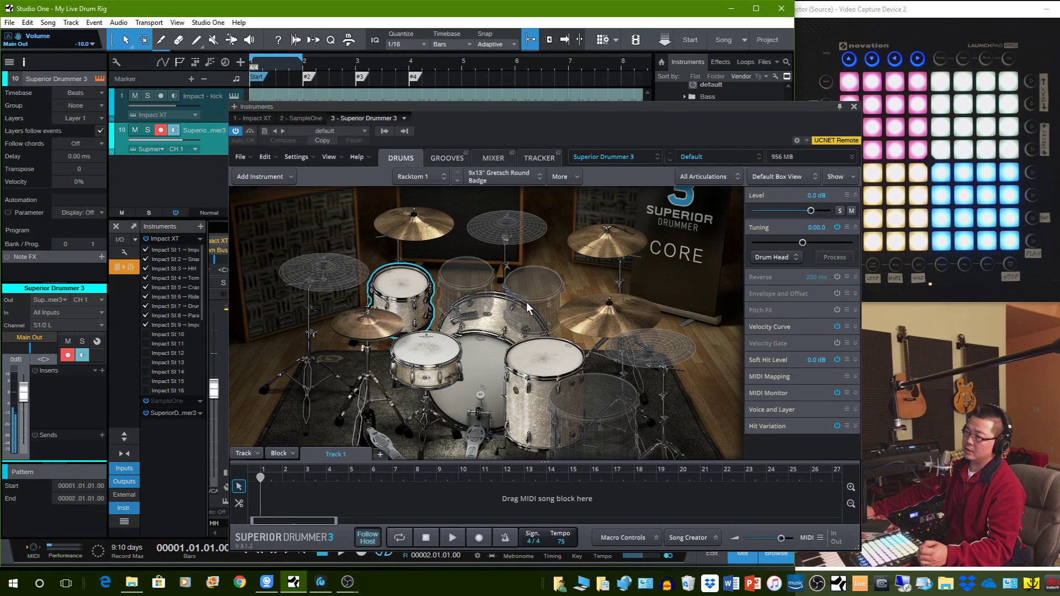
# Step: Load the George Massenburg Ludwig Classic preset in Superior Drummer 3 and audition its snare
pyautogui.click(731, 158)
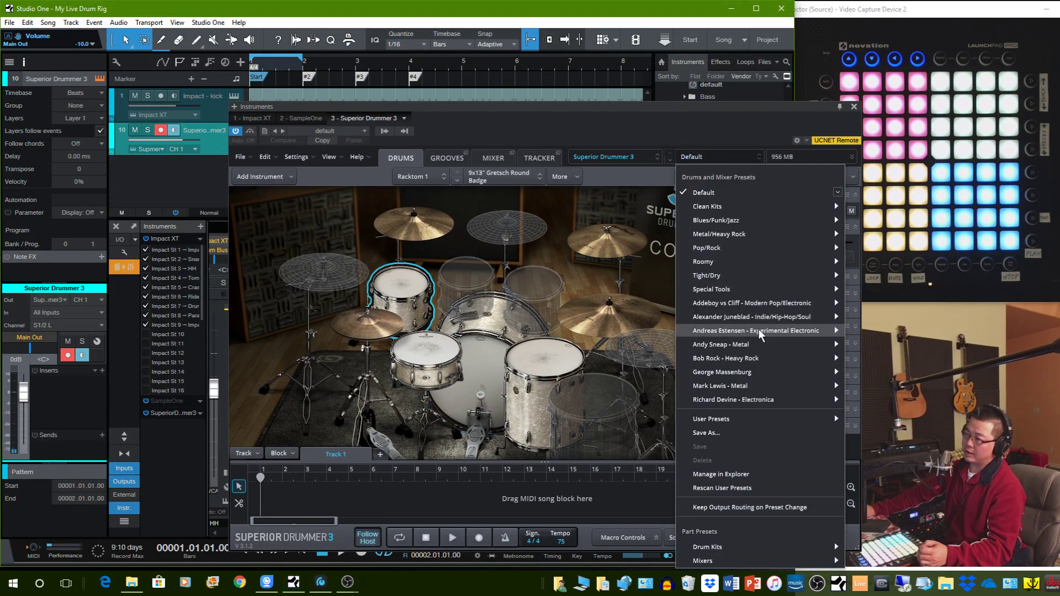
pyautogui.moveTo(751, 372)
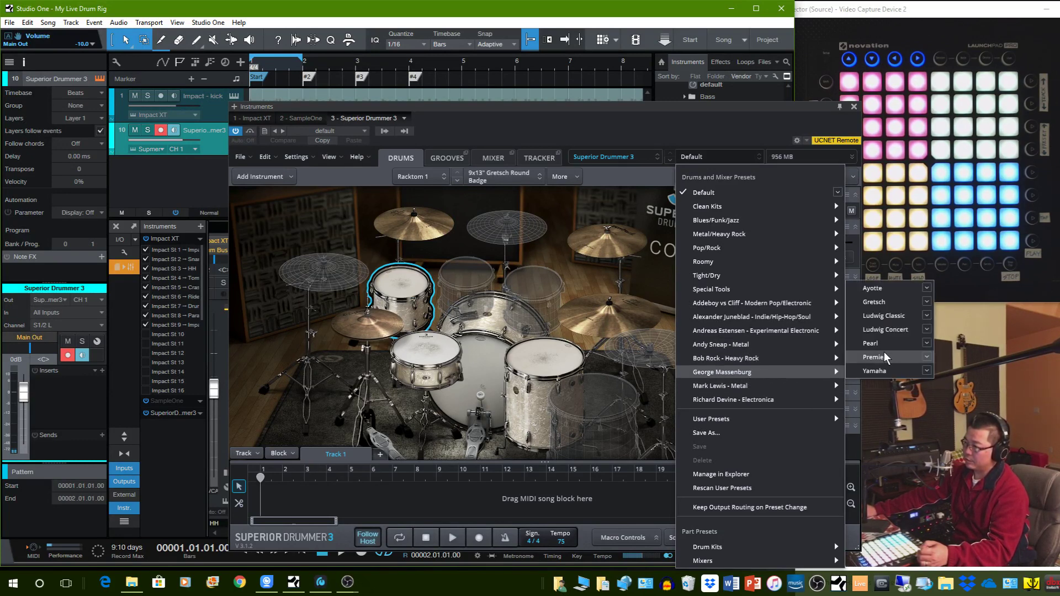
pyautogui.click(889, 316)
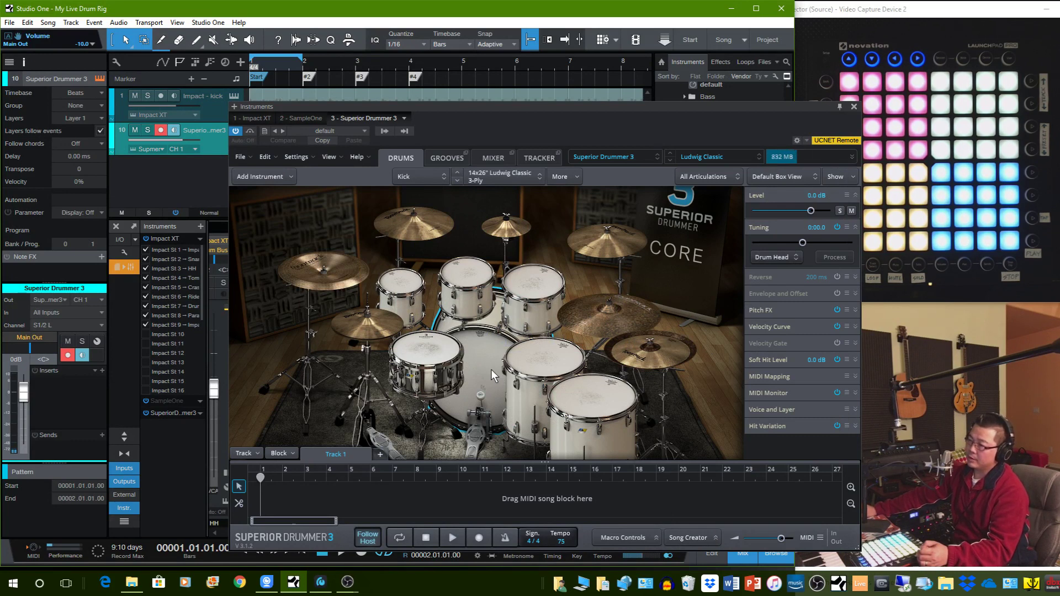
pyautogui.click(423, 359)
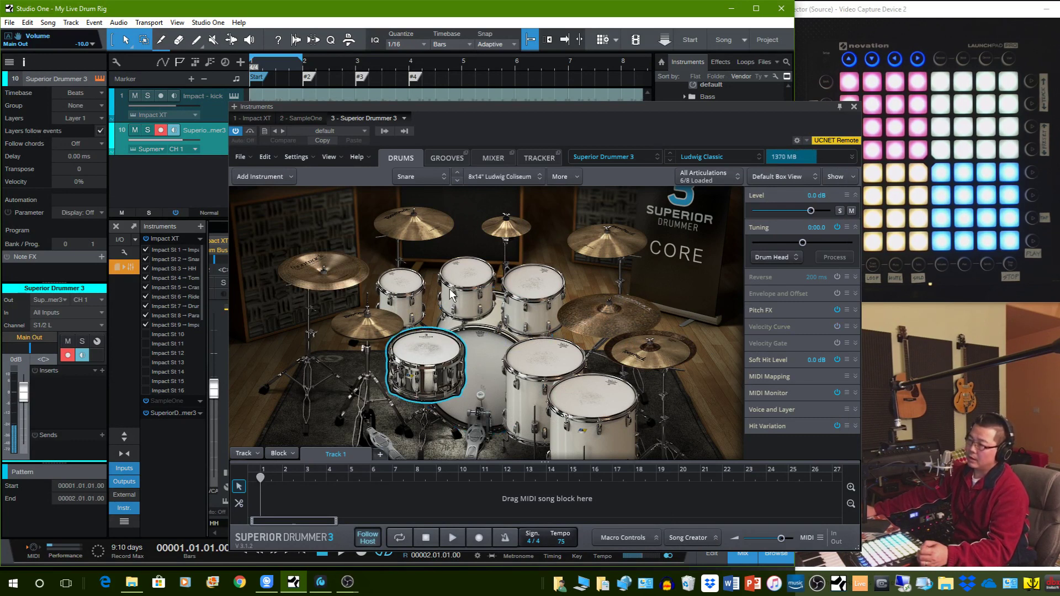
# Step: Audition the three rack toms, the kick and the snare of the Ludwig Classic kit in Superior Drummer 3
pyautogui.click(541, 274)
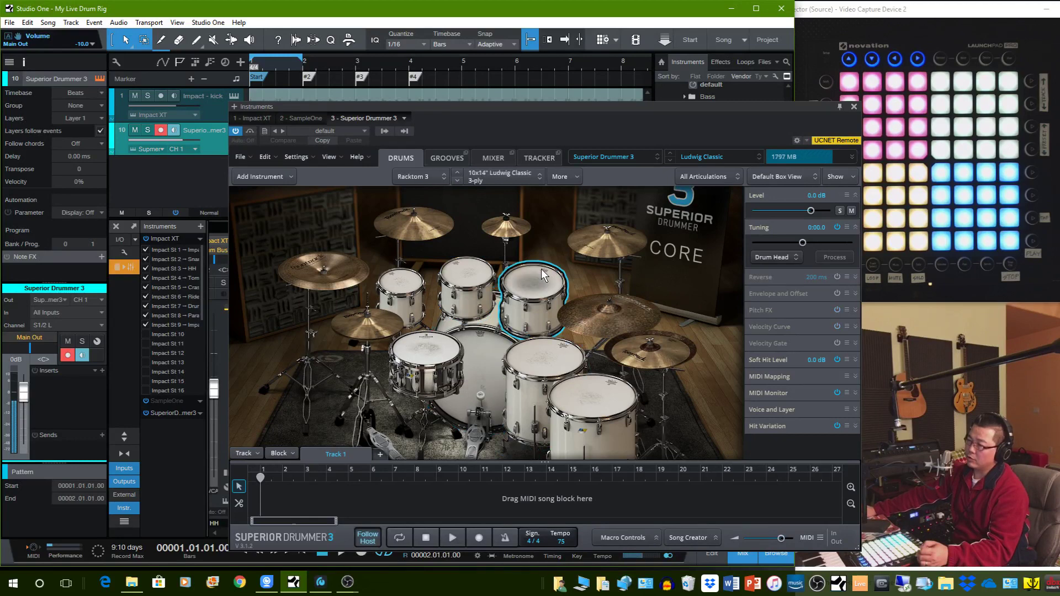
pyautogui.click(468, 285)
pyautogui.click(401, 297)
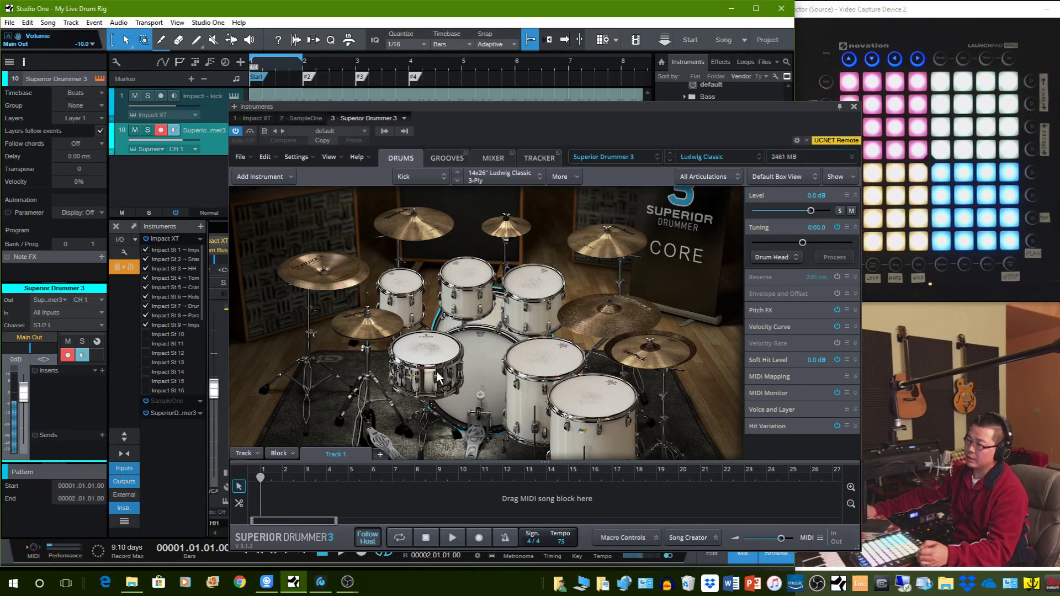
pyautogui.click(406, 340)
# Step: Audition the hi-hat, the China cymbal and the crash/ride of the Ludwig Classic kit and close the instrument window
pyautogui.click(376, 326)
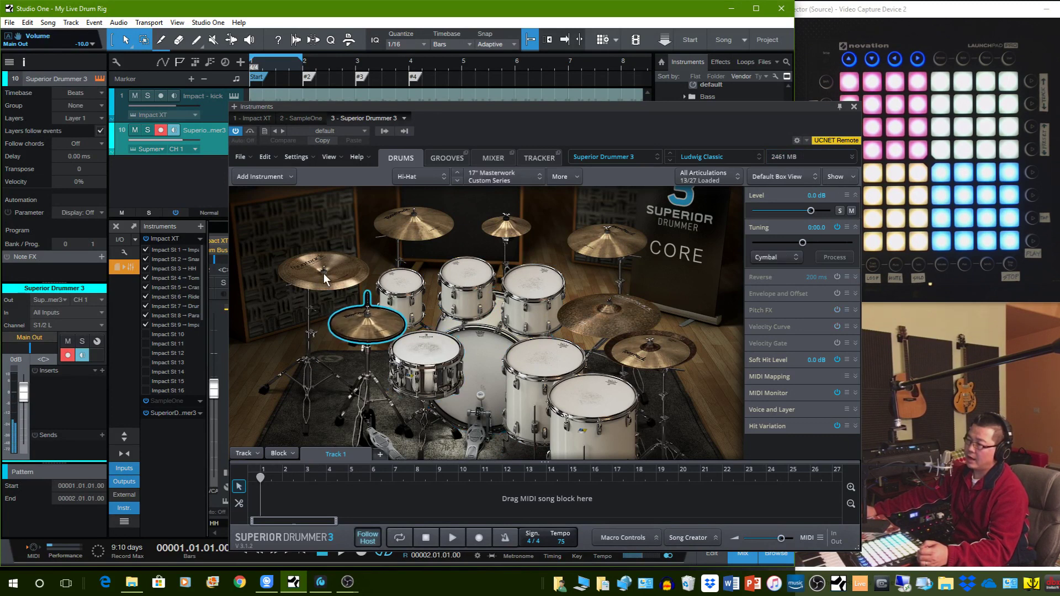
pyautogui.click(347, 275)
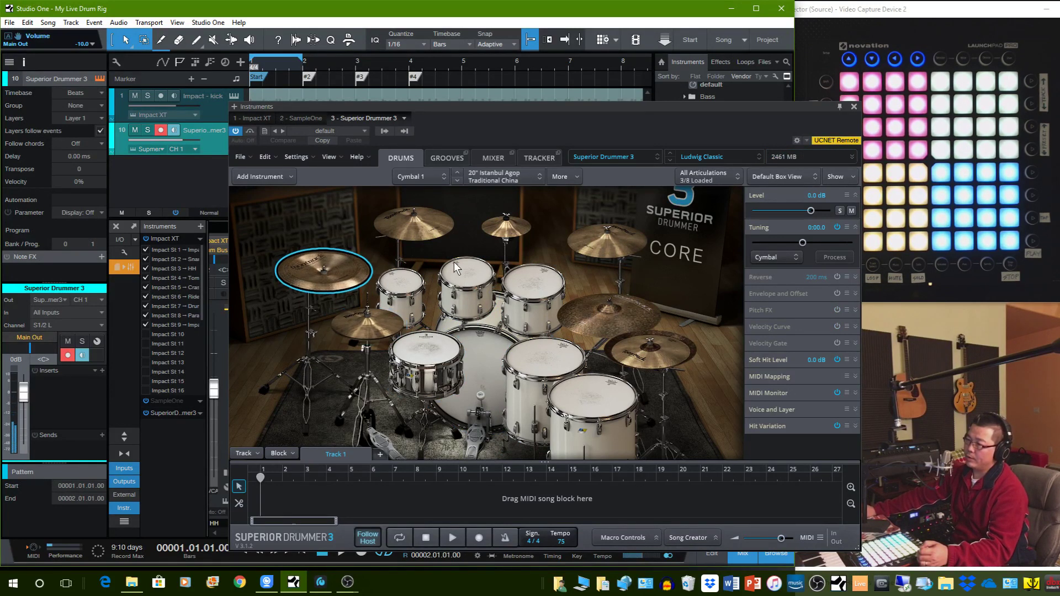
pyautogui.click(434, 231)
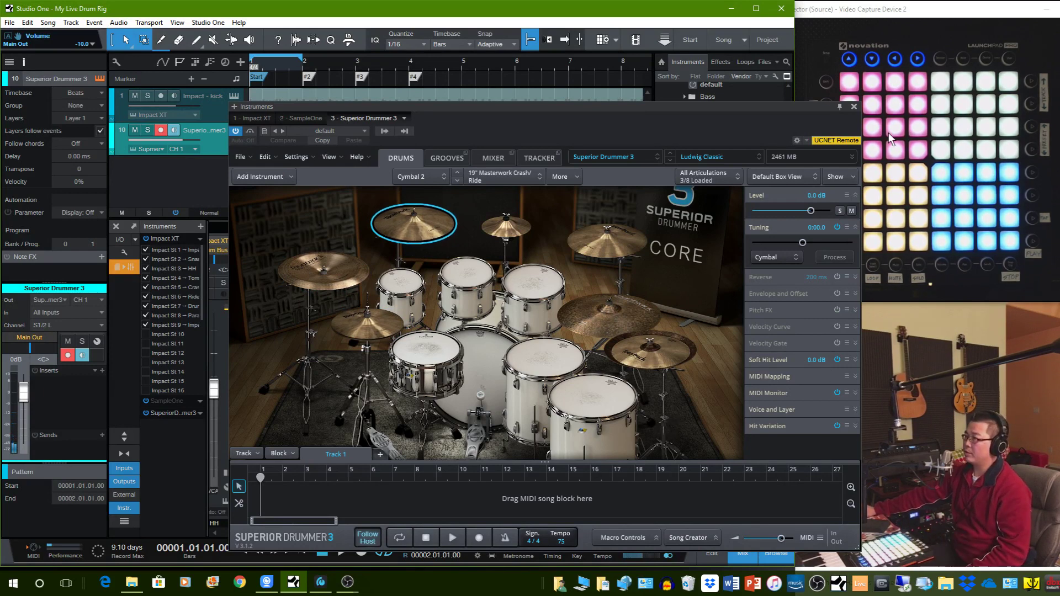
pyautogui.click(854, 108)
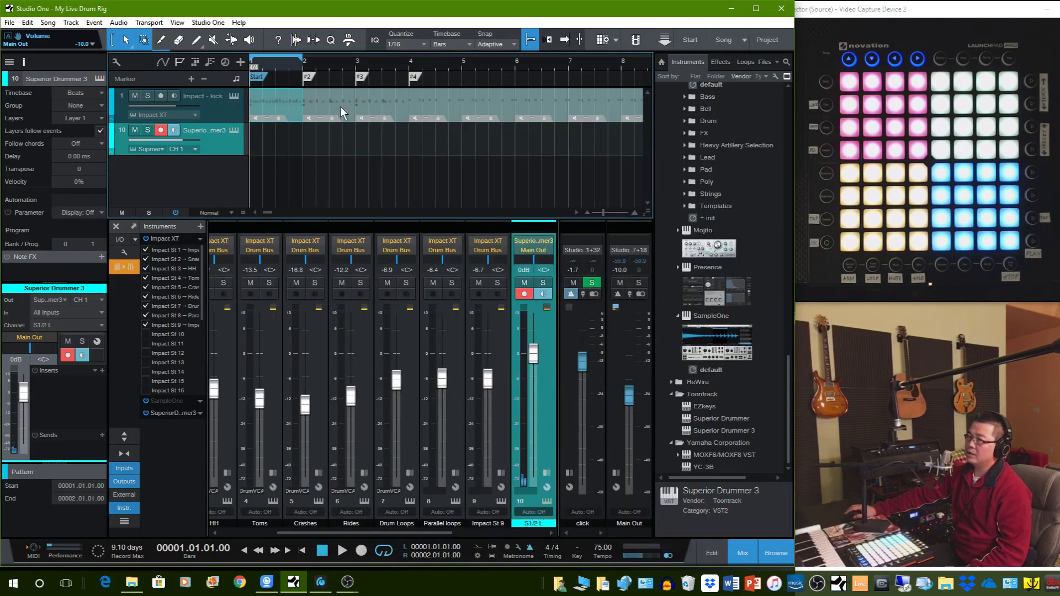
# Step: Open the Impact XT instrument, examine the drum pads of banks A and B including the kick, and close it
pyautogui.click(235, 96)
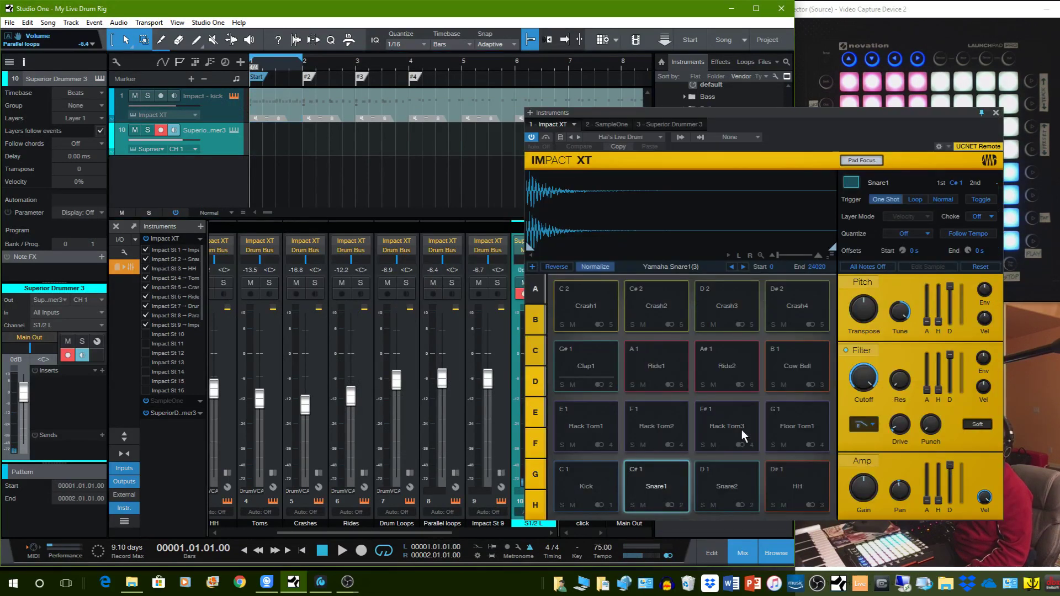
pyautogui.click(596, 482)
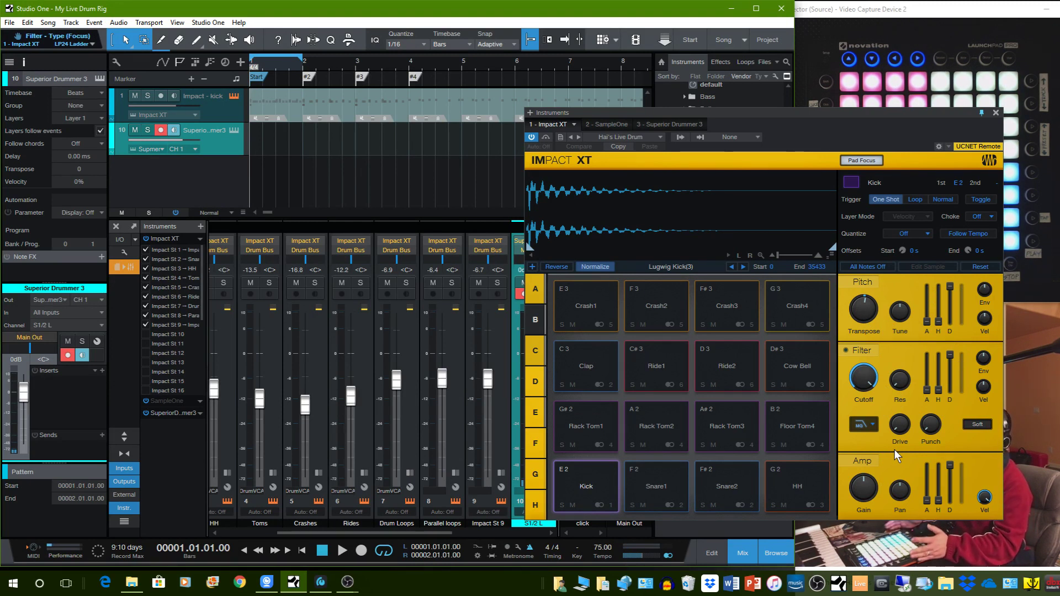
pyautogui.click(996, 113)
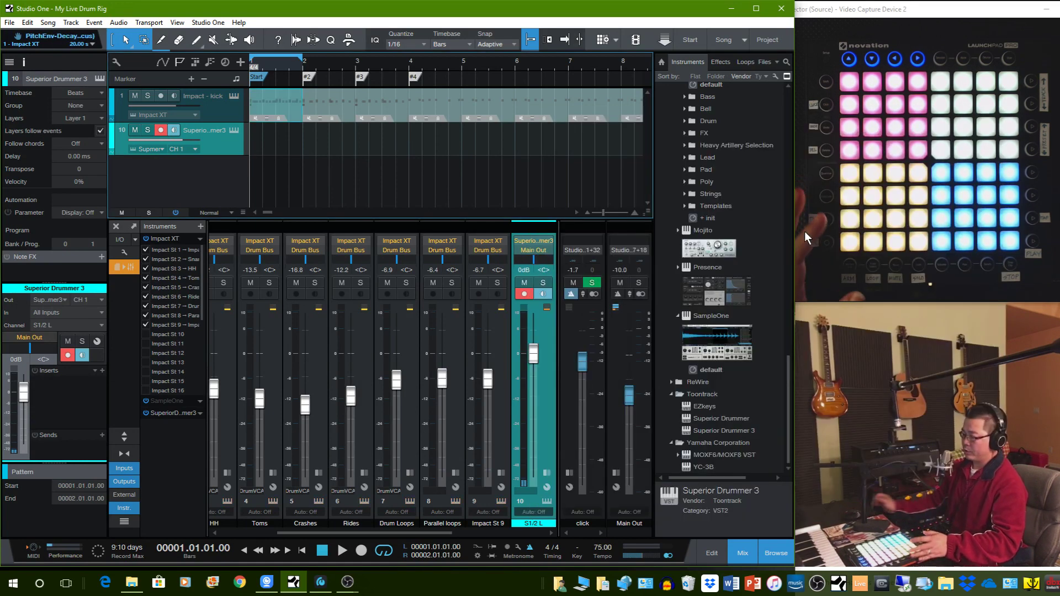